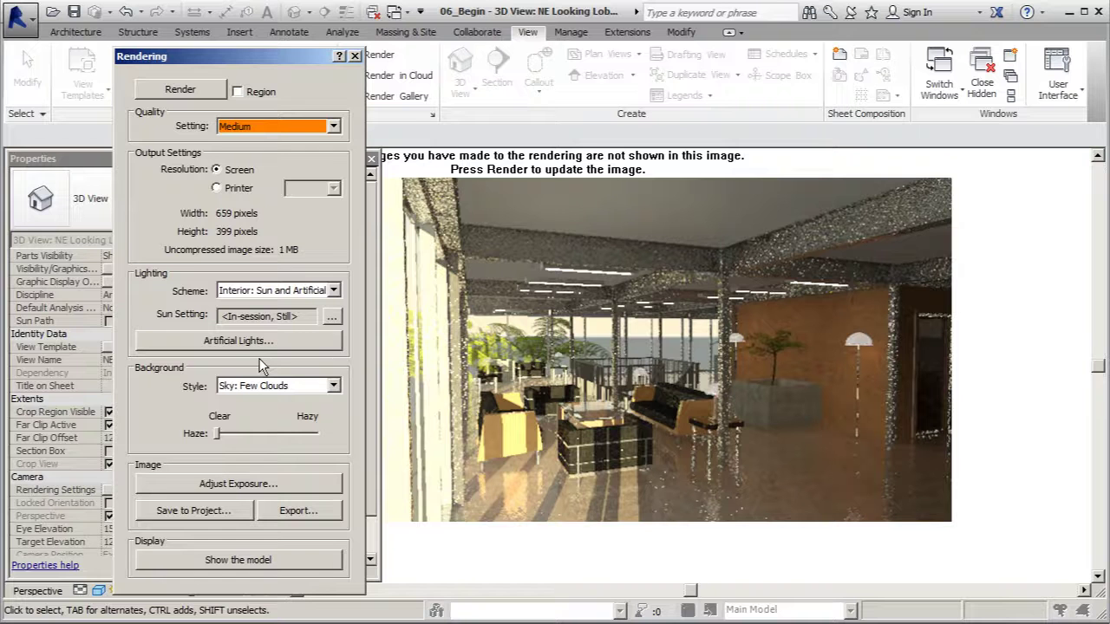
Show the model instead of the rendering and turn on the section box for the NE Looking Lobby view
click(281, 563)
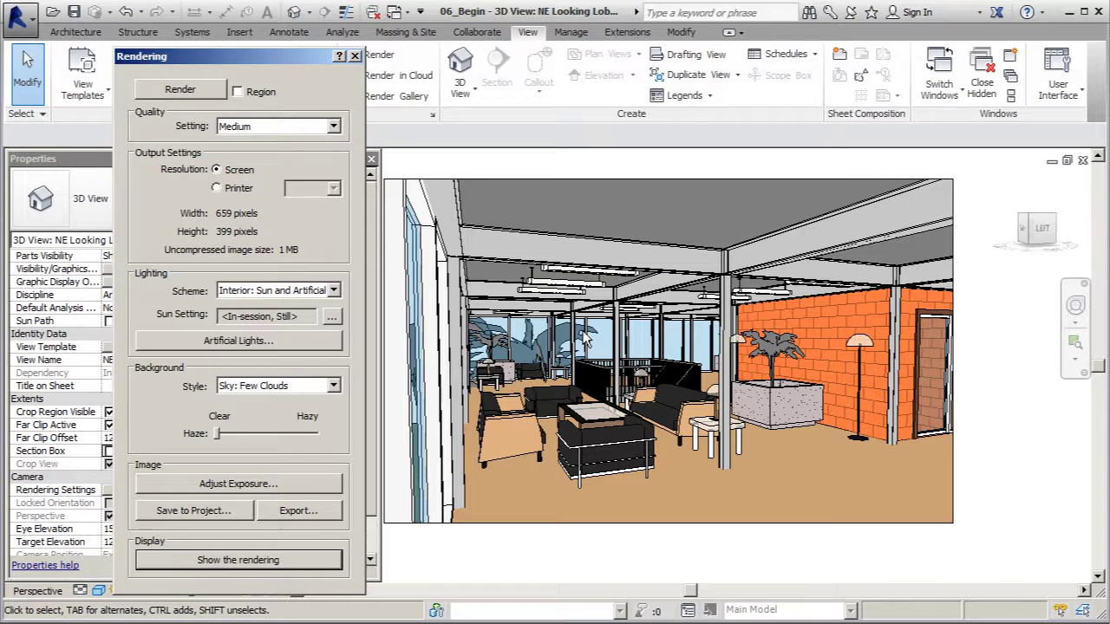
drag(261, 55, 926, 38)
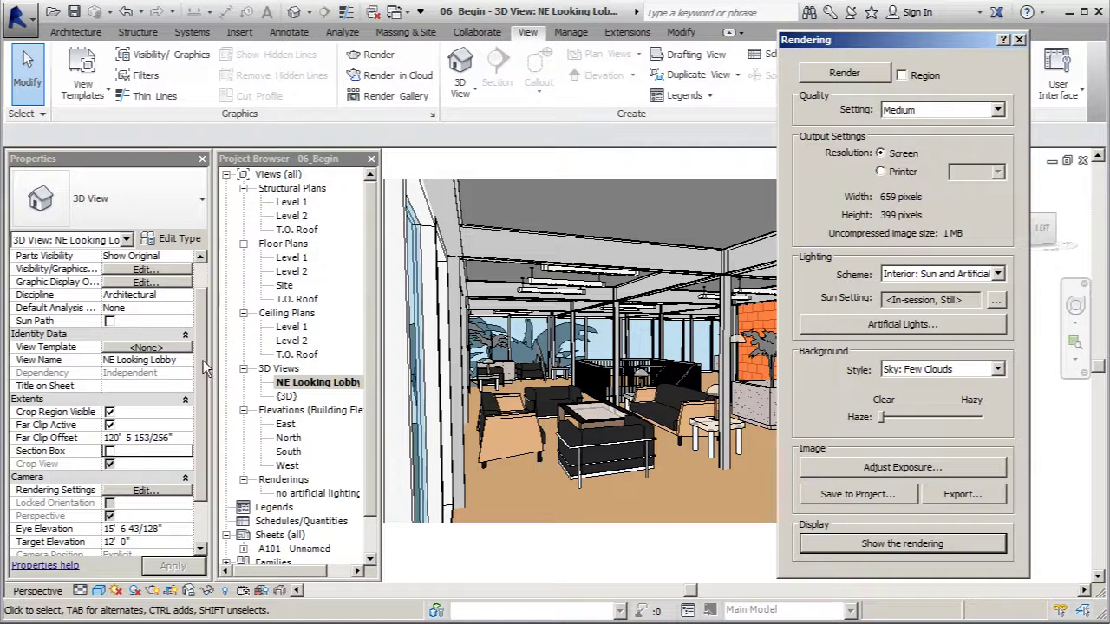
drag(203, 360, 202, 368)
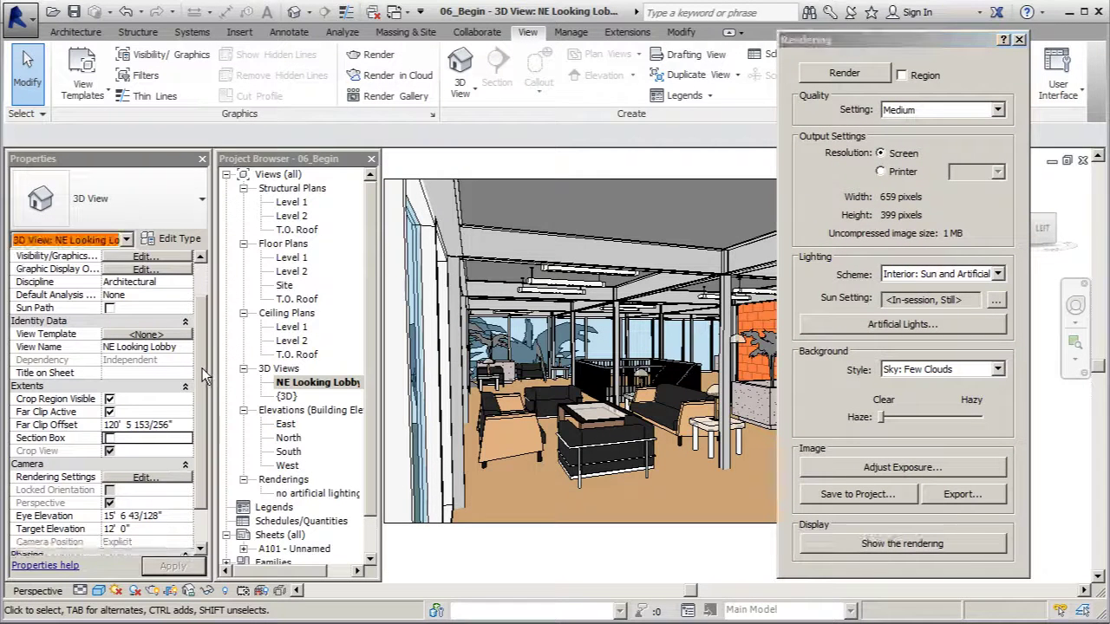
click(108, 438)
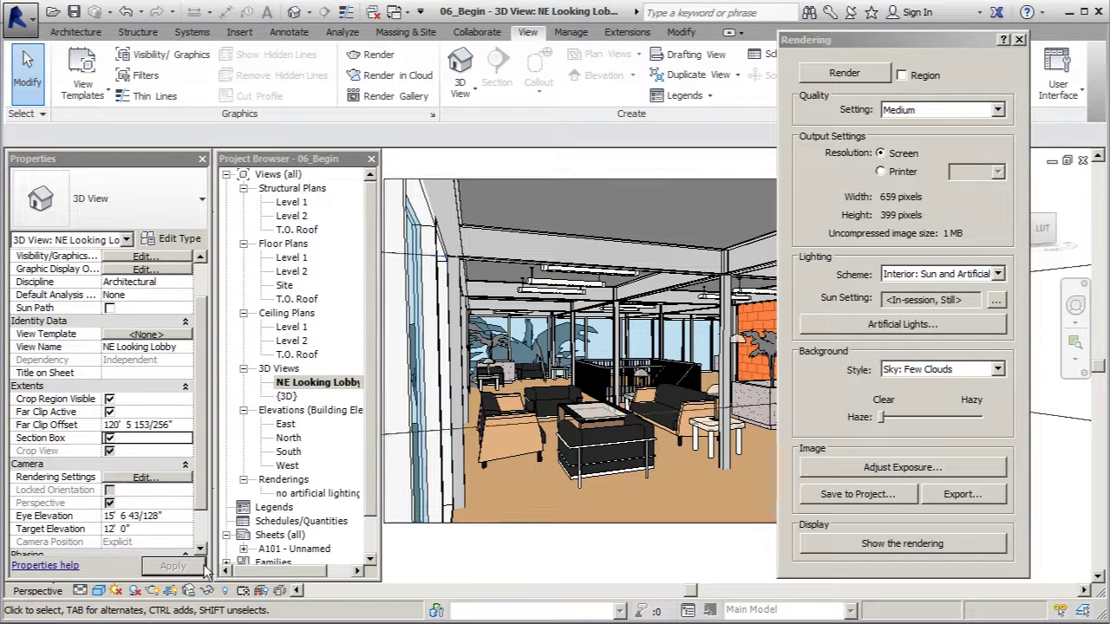
Select the section box and, in the Level 2 floor plan, pull its south edge up to the lobby's south wall
click(868, 40)
drag(868, 40, 176, 35)
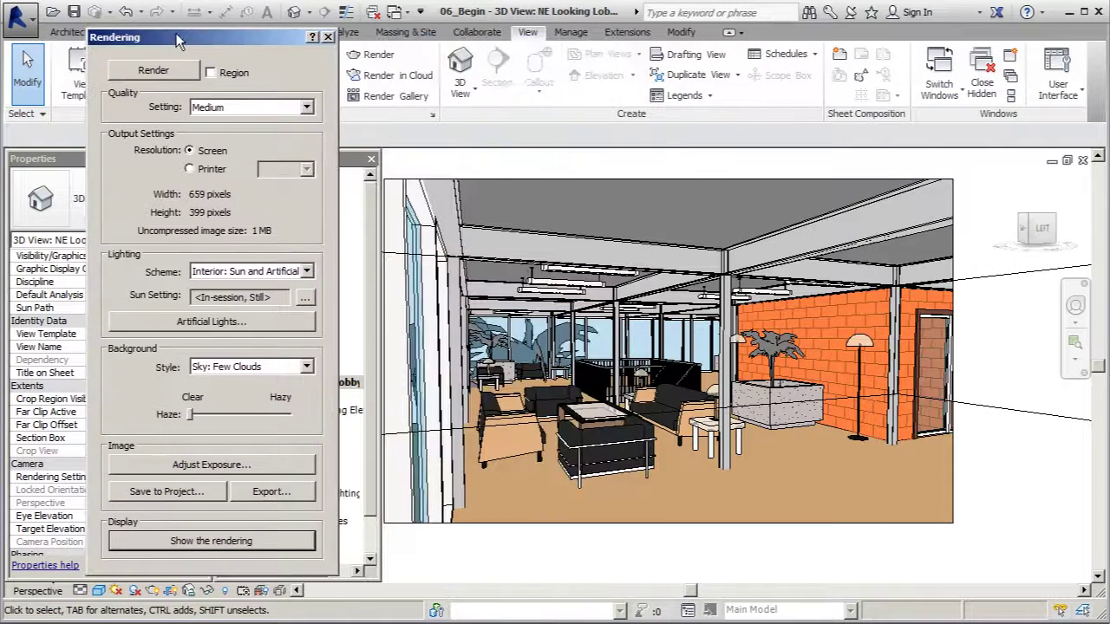
click(1000, 277)
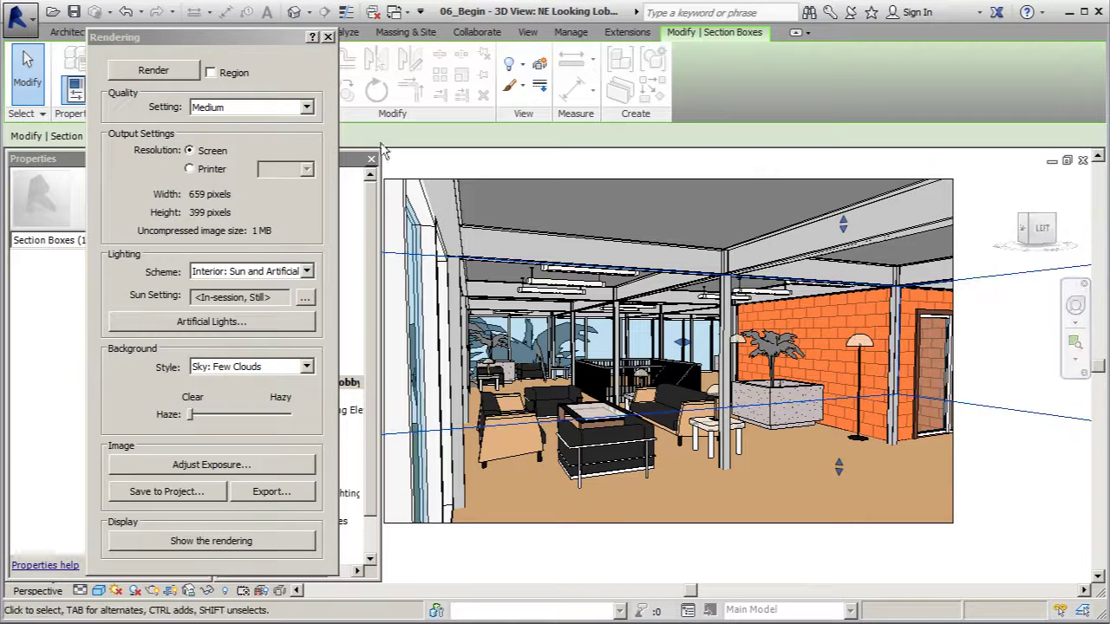
drag(259, 37, 957, 72)
double_click(293, 272)
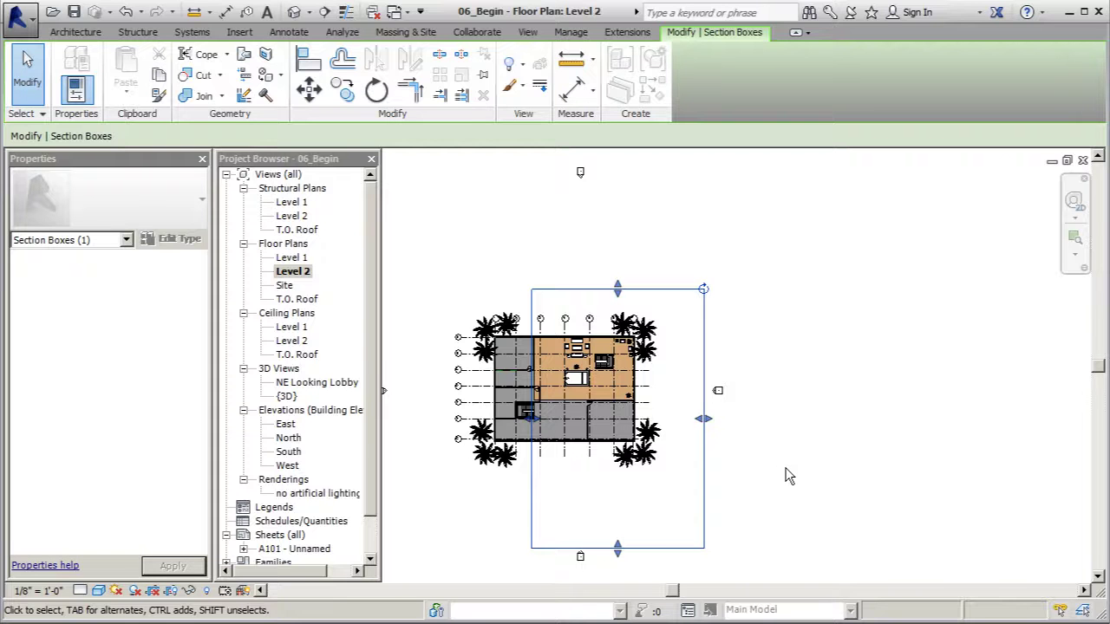
drag(618, 555, 628, 403)
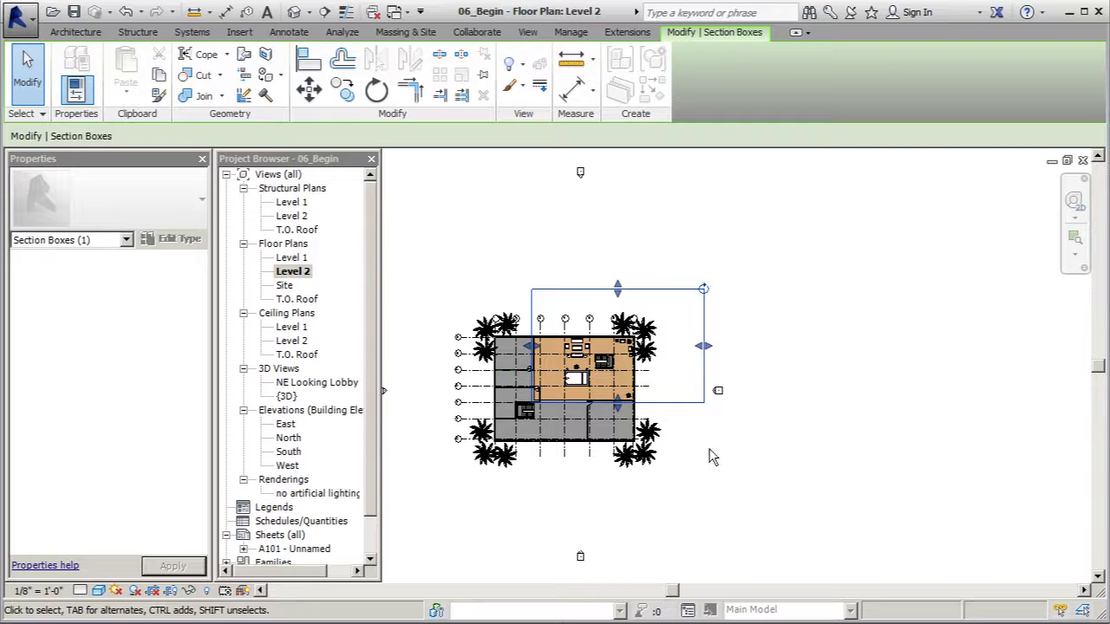
In the North elevation, raise the section box's bottom to just below the Level 2 line, and return to the NE Looking Lobby view
double_click(290, 439)
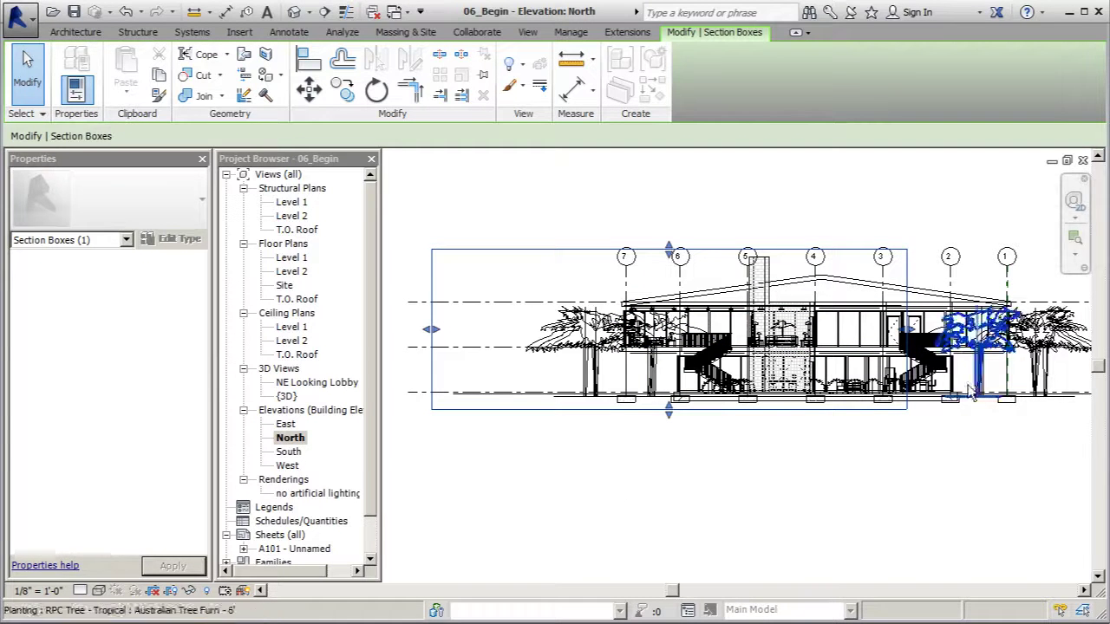
drag(669, 411, 664, 347)
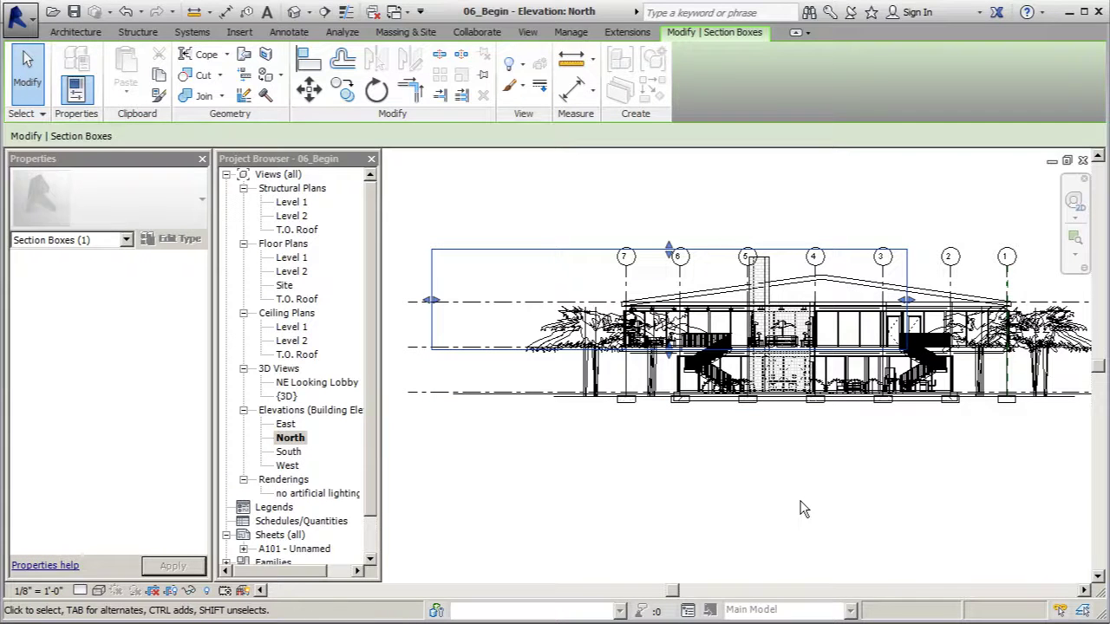
double_click(328, 386)
Copy the Medium render quality settings to Custom and set Image Precision (Antialiasing) to 6
drag(886, 76, 225, 22)
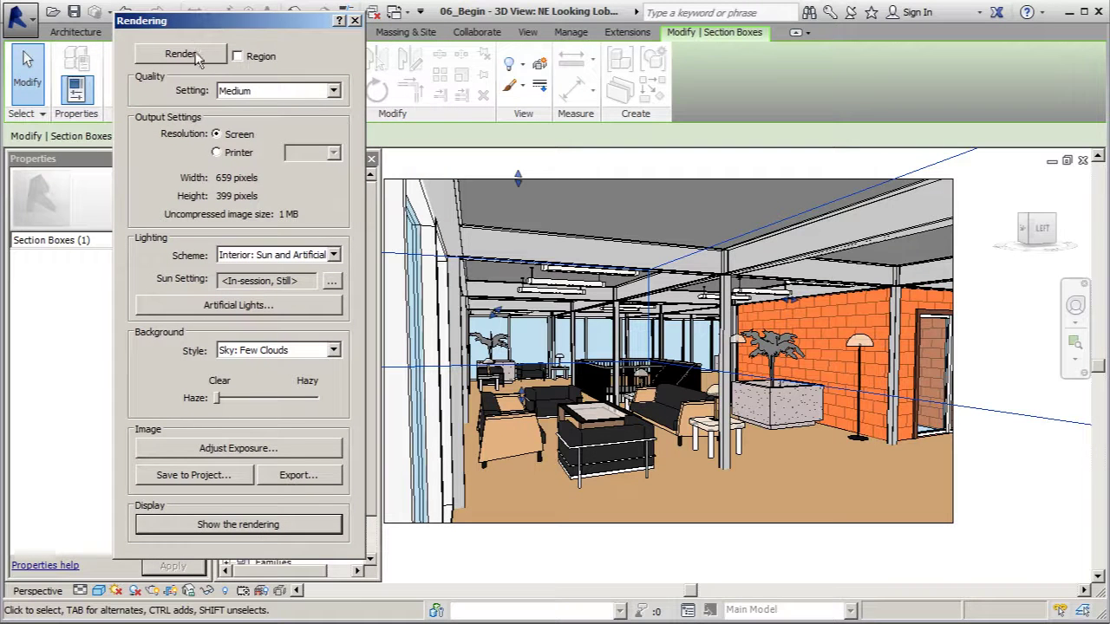
click(334, 91)
click(228, 175)
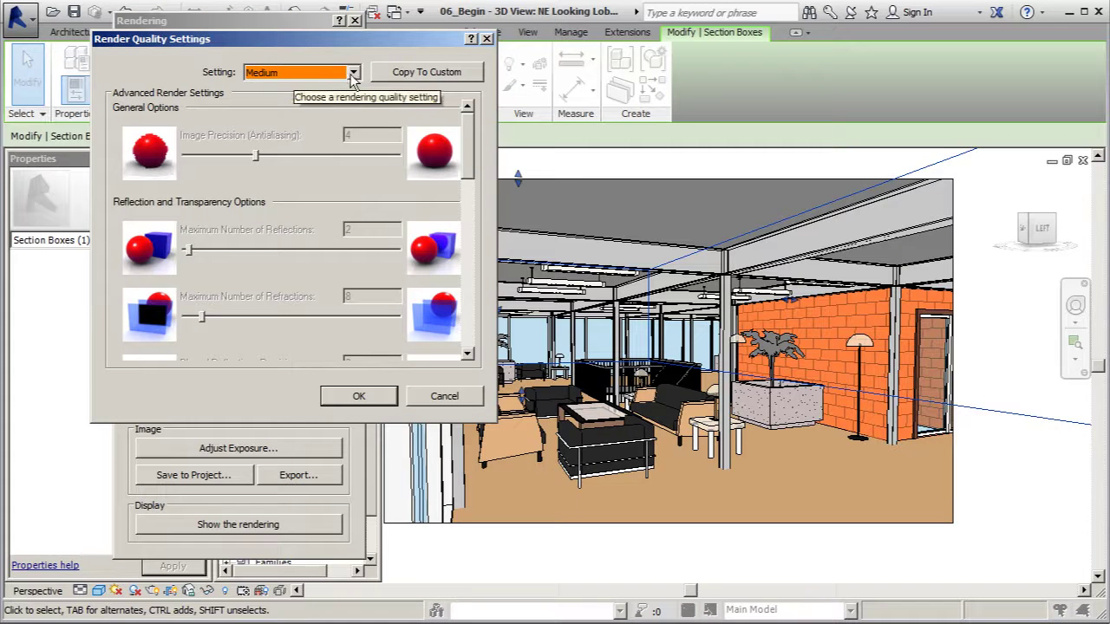
click(398, 74)
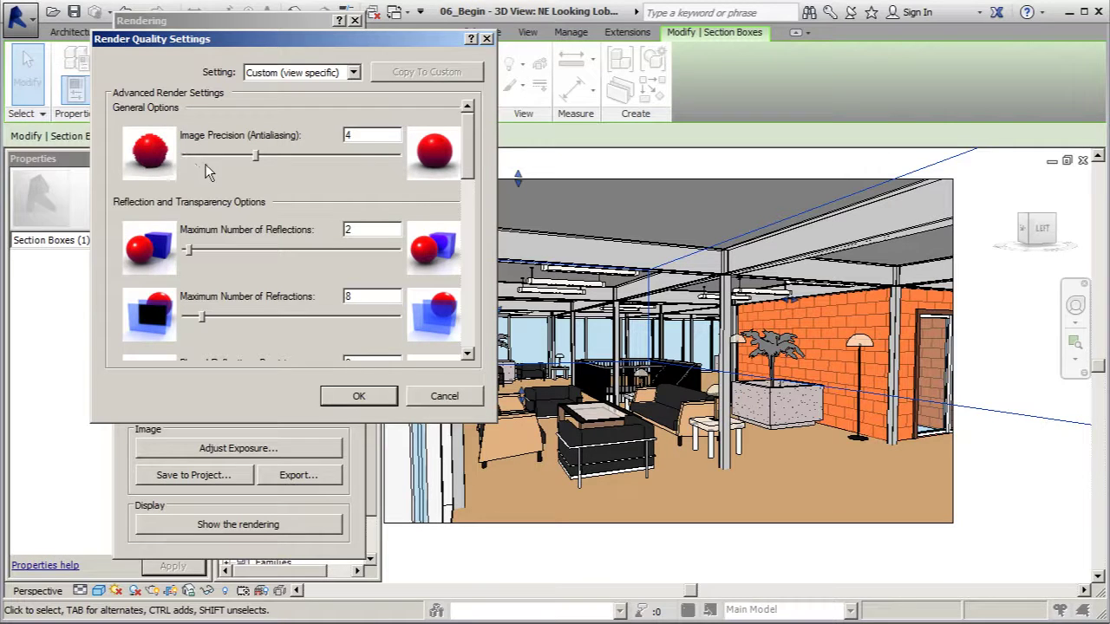
double_click(348, 139)
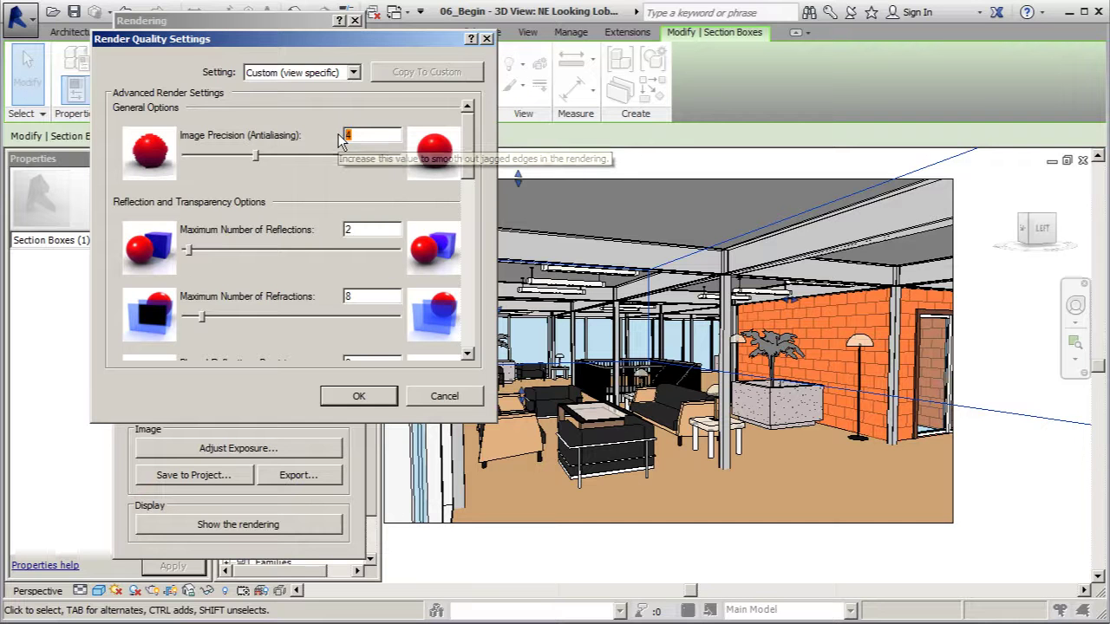
text(6)
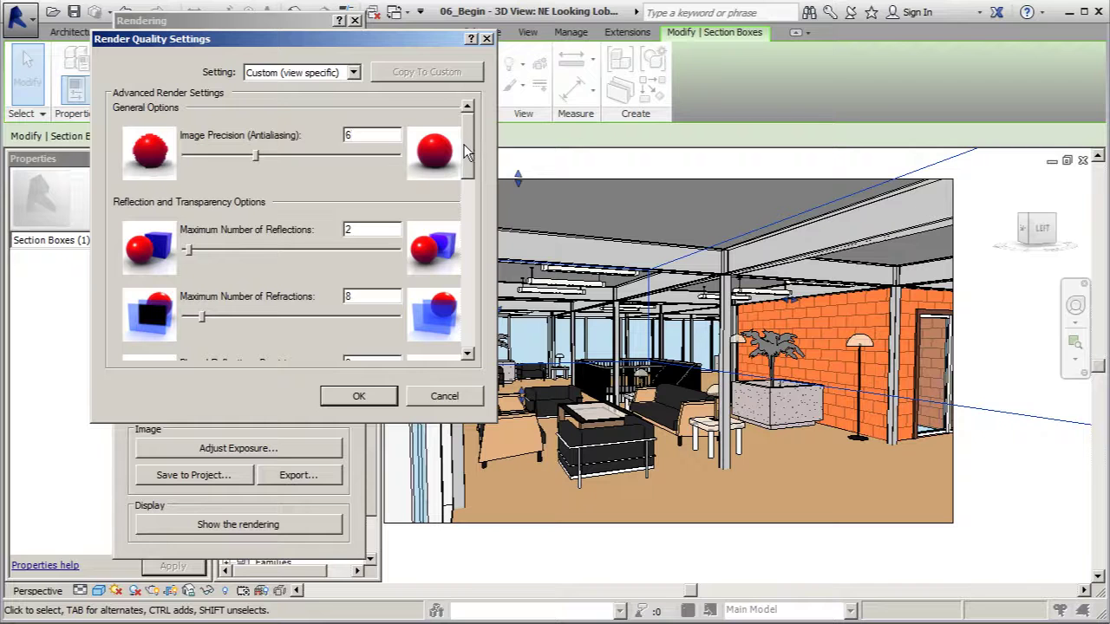
Set the Maximum Number of Reflections to 4 and the Blurred Reflections Precision to 5
drag(467, 152, 467, 166)
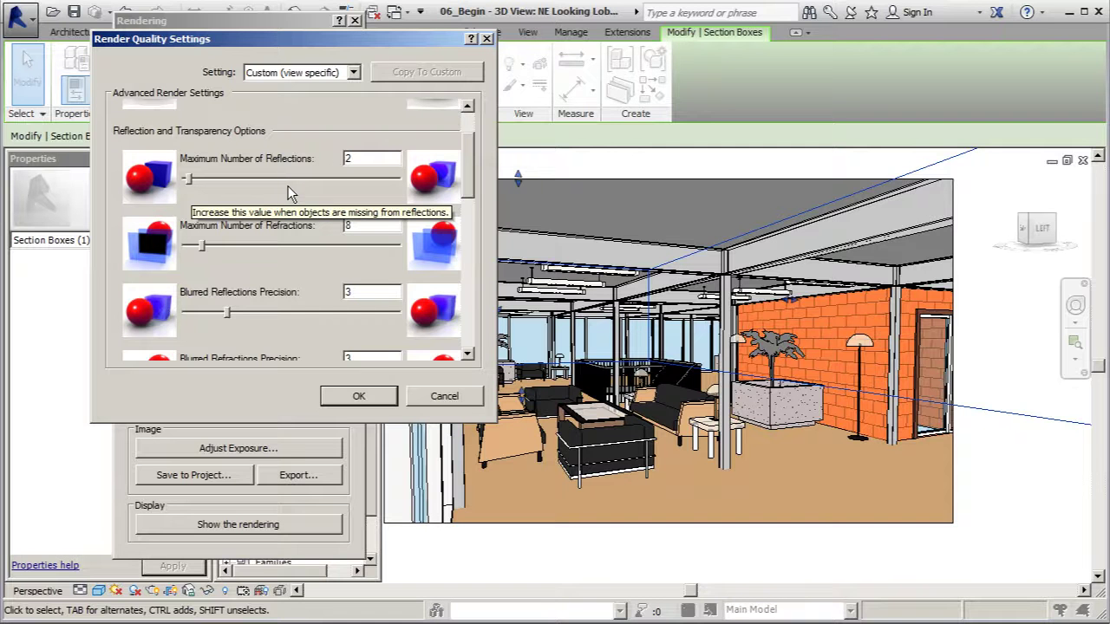
double_click(348, 156)
text(4)
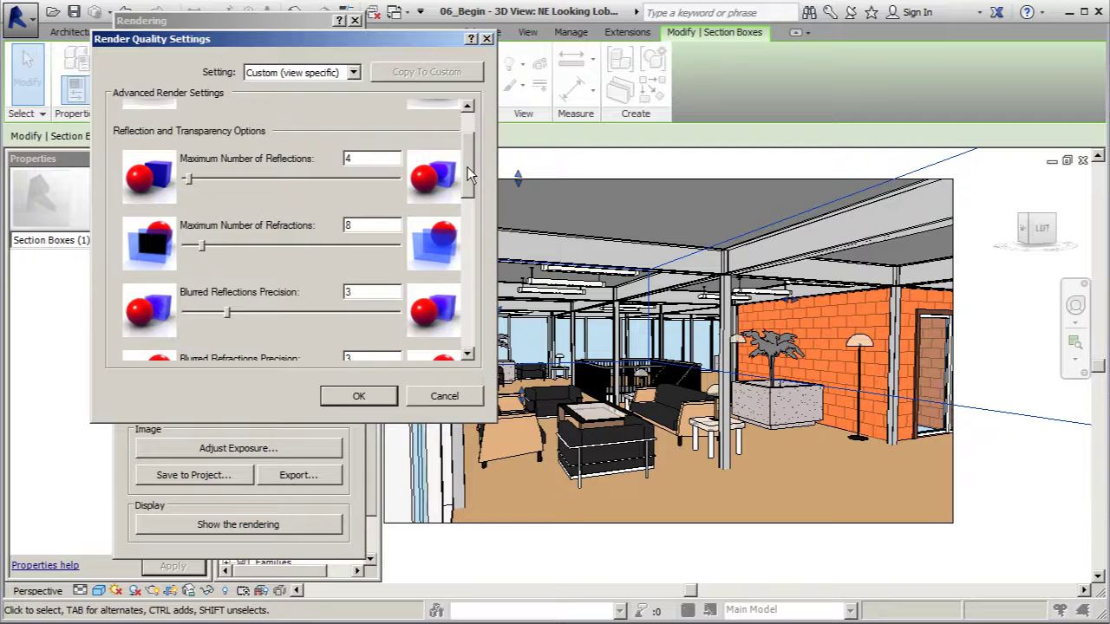
drag(471, 169, 476, 188)
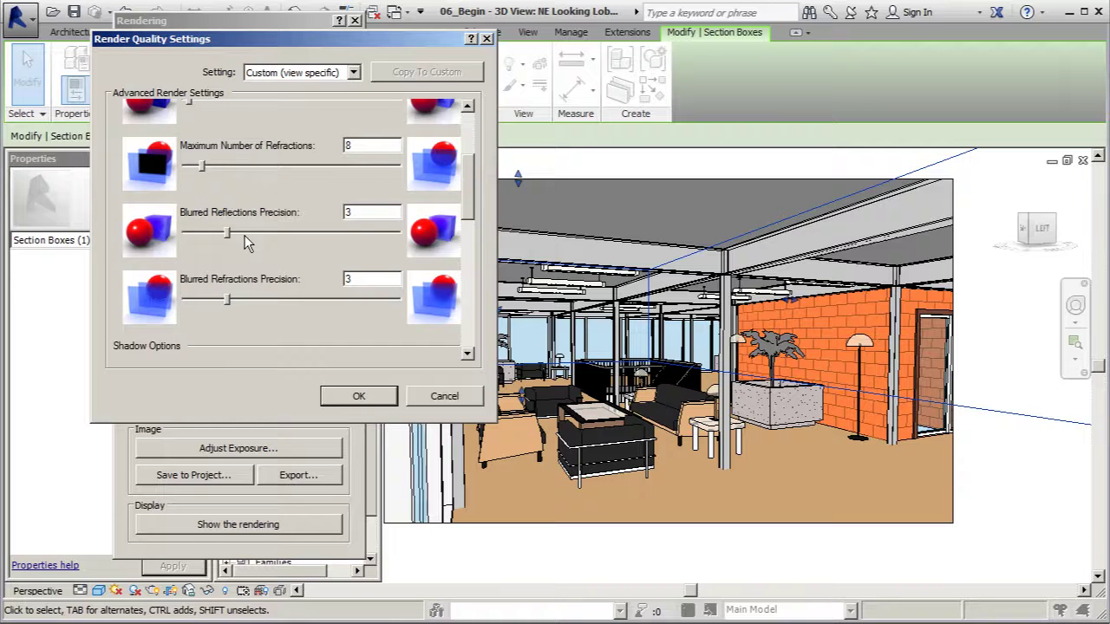
double_click(350, 213)
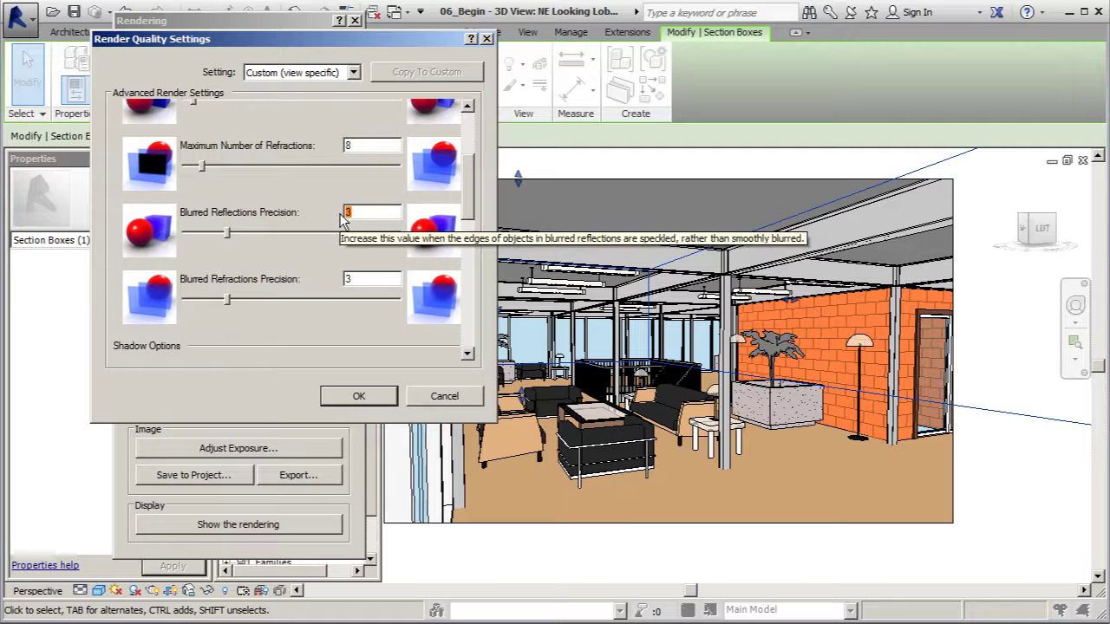
text(5)
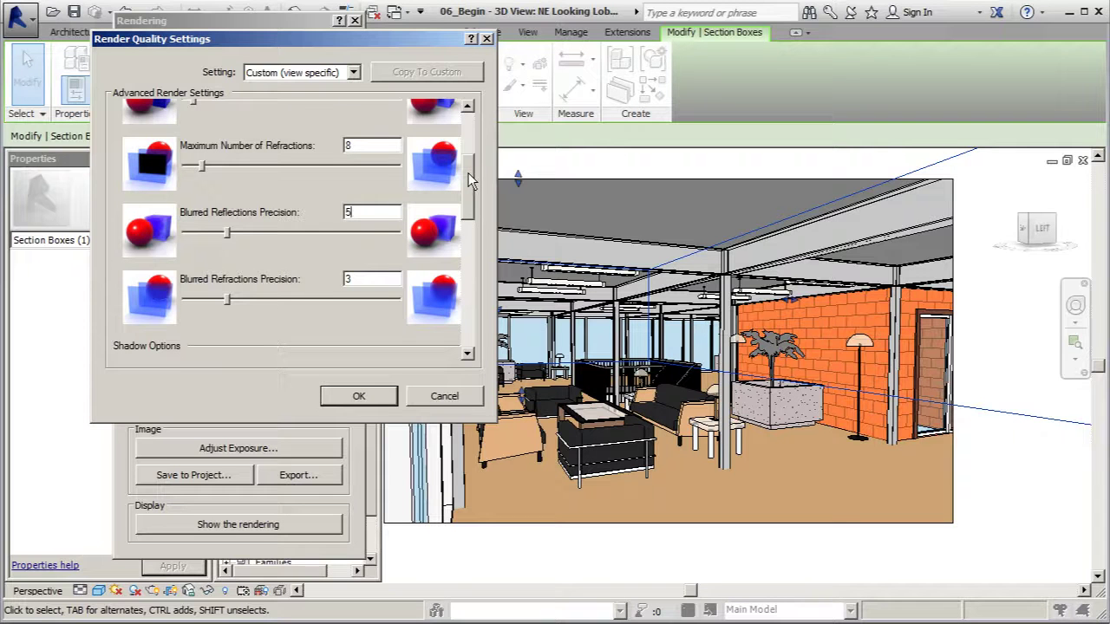
Raise the Soft Shadow Precision to 7 in the custom render quality settings
drag(468, 172, 469, 217)
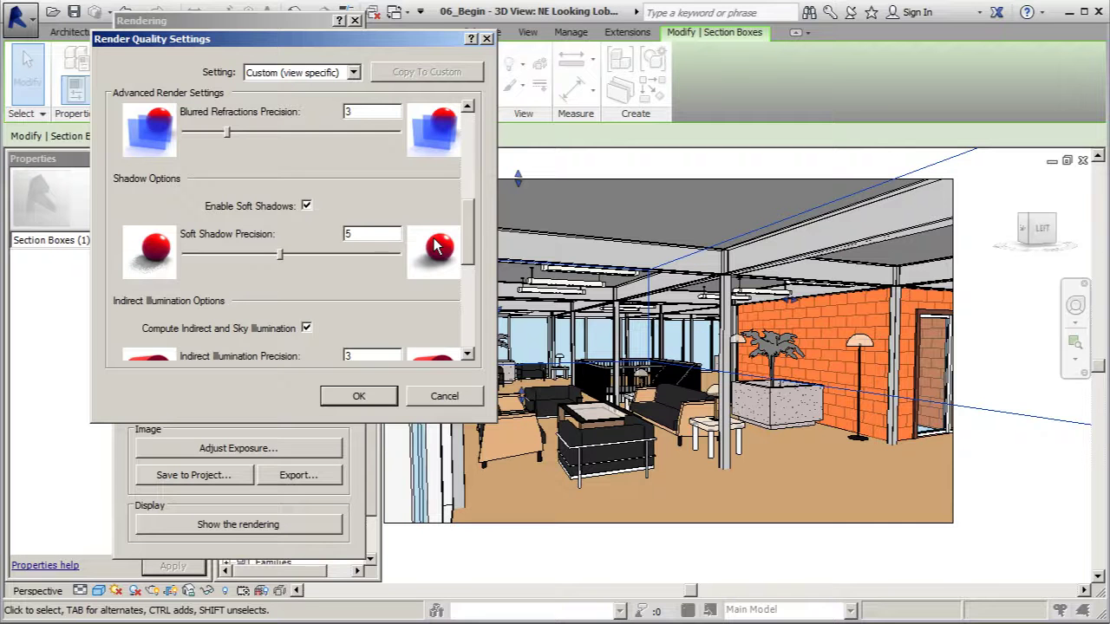
drag(356, 234, 329, 239)
click(279, 256)
drag(286, 256, 321, 255)
Enable the Curtain Walls daylight portal option, accept the custom quality settings, and render the lobby view
scroll(467, 224, down, 2)
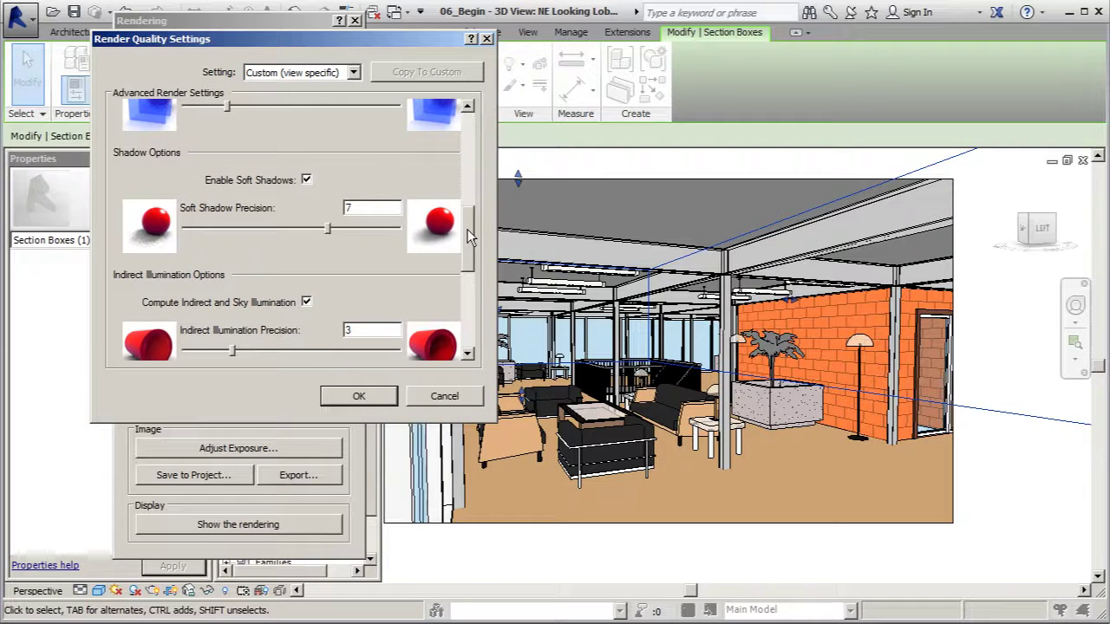
drag(468, 232, 472, 303)
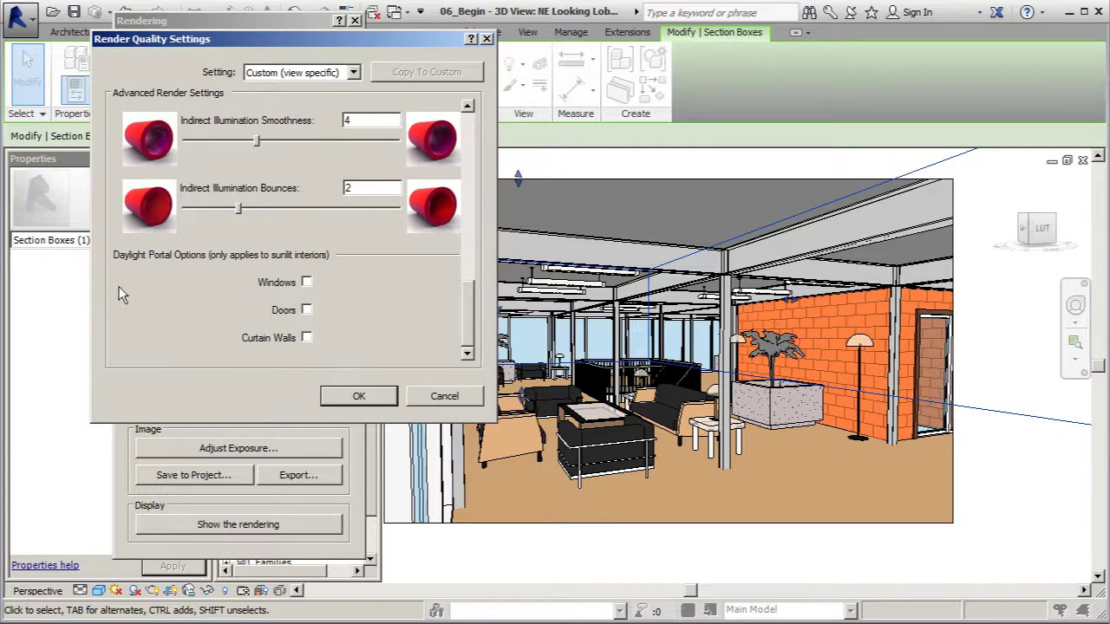
click(307, 338)
click(375, 396)
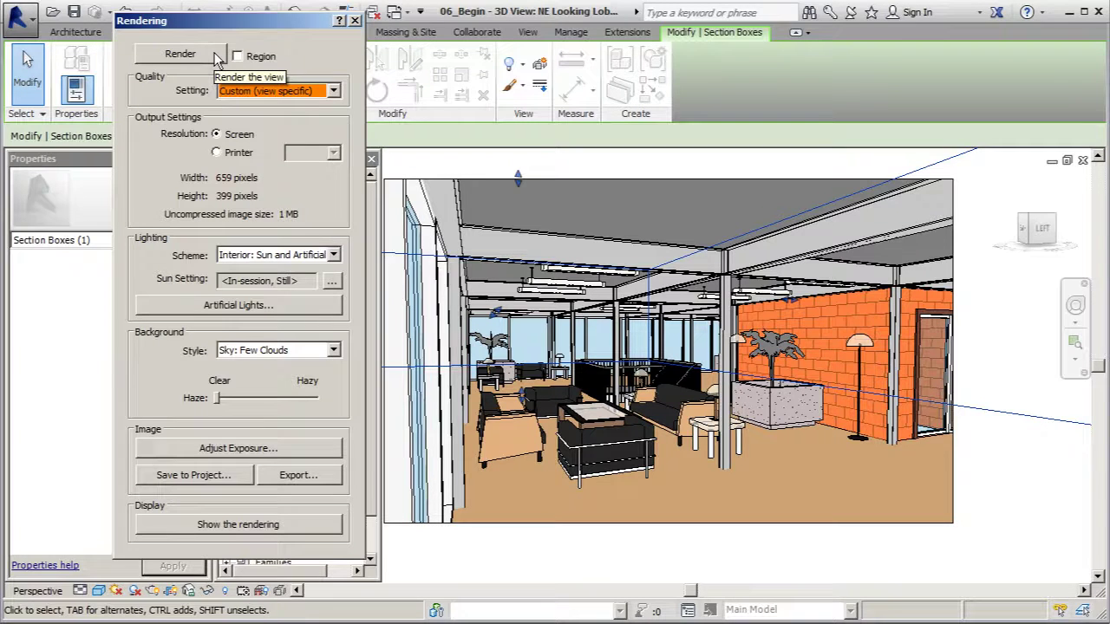
click(180, 54)
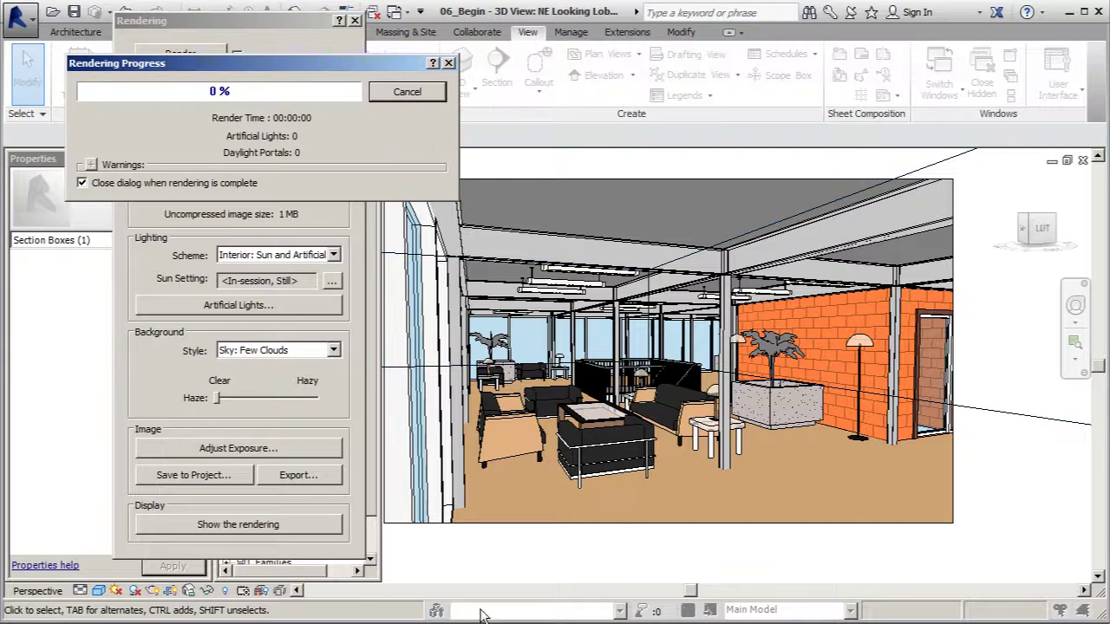